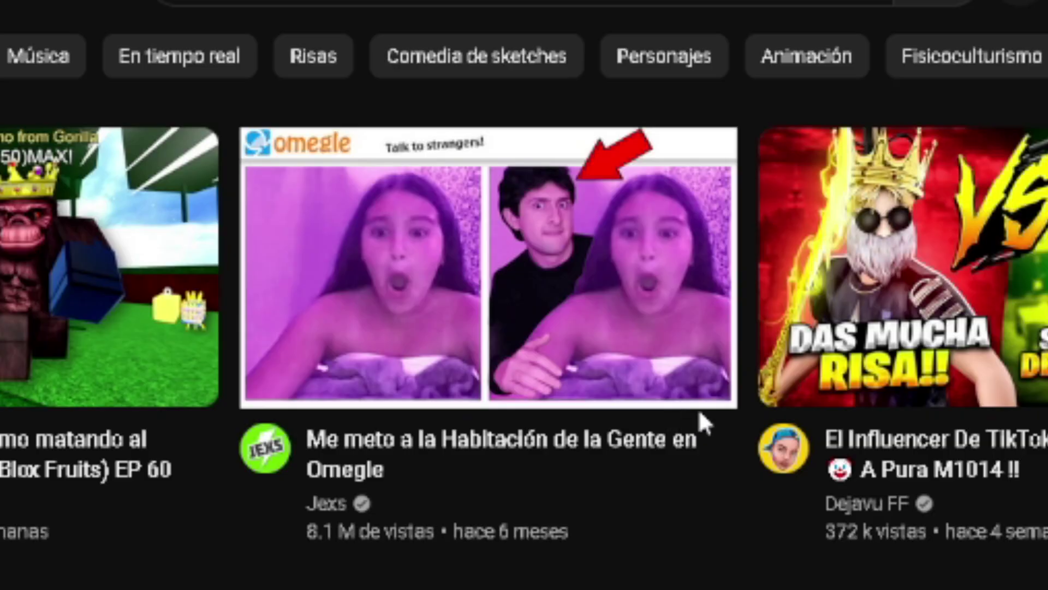
- Open the account's own YouTube channel and look over its home page and latest videos
scroll(535, 398, up, 1)
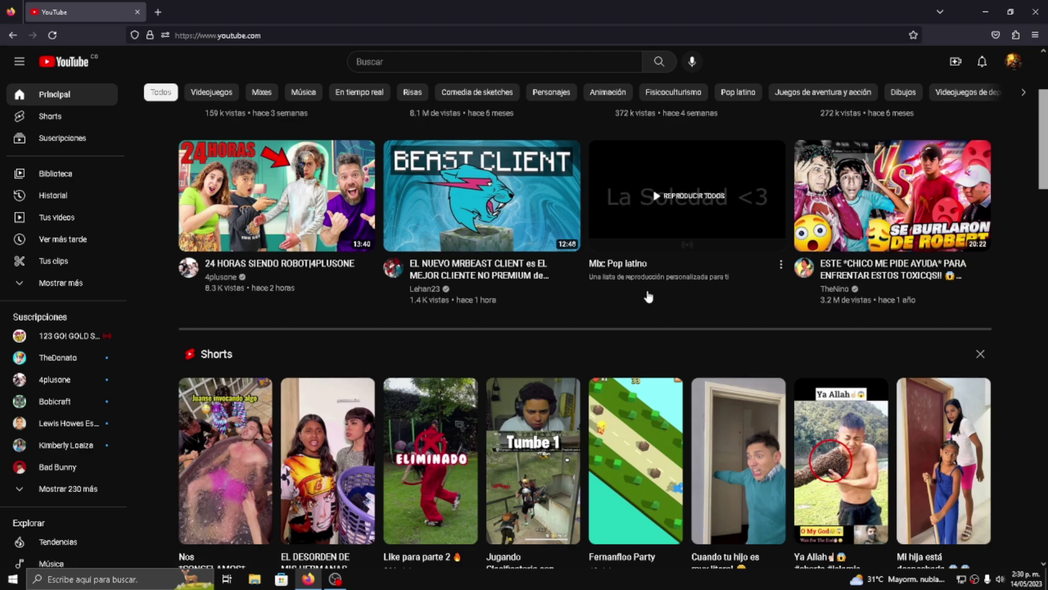
click(1013, 63)
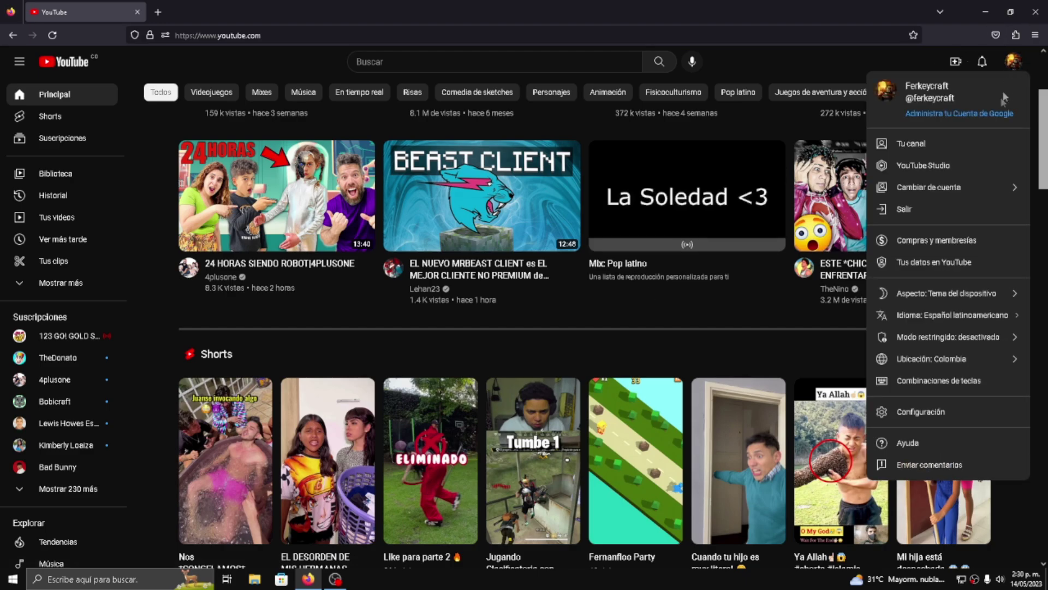
click(910, 145)
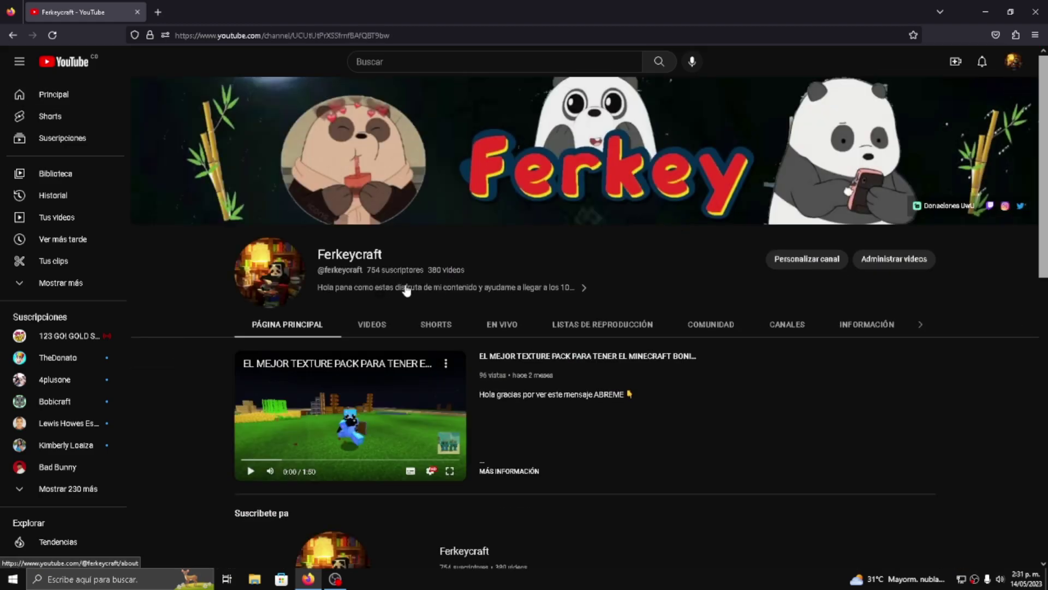
scroll(407, 290, down, 7)
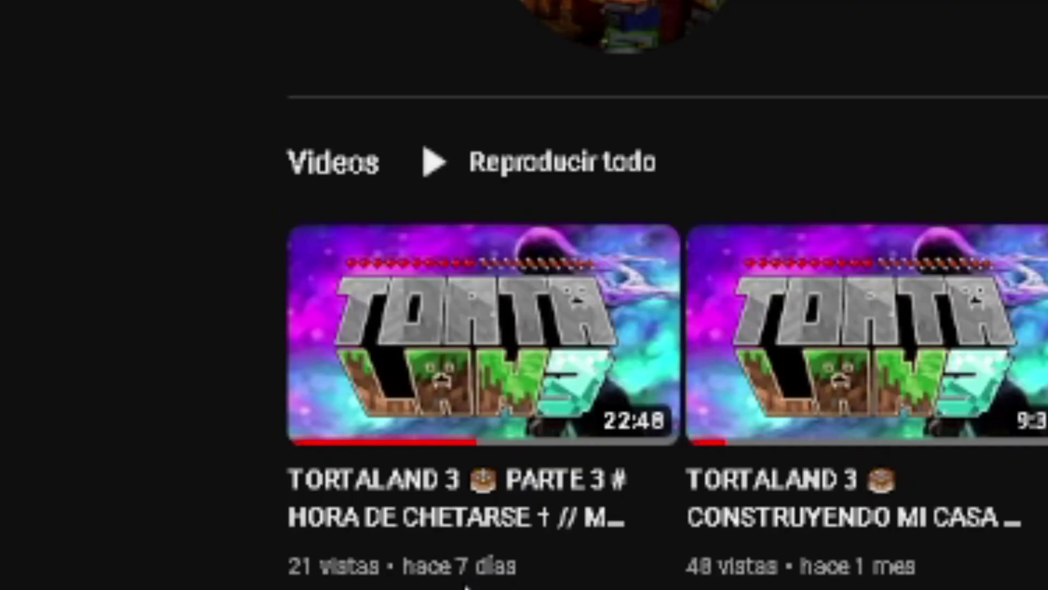
mouse_move(462, 576)
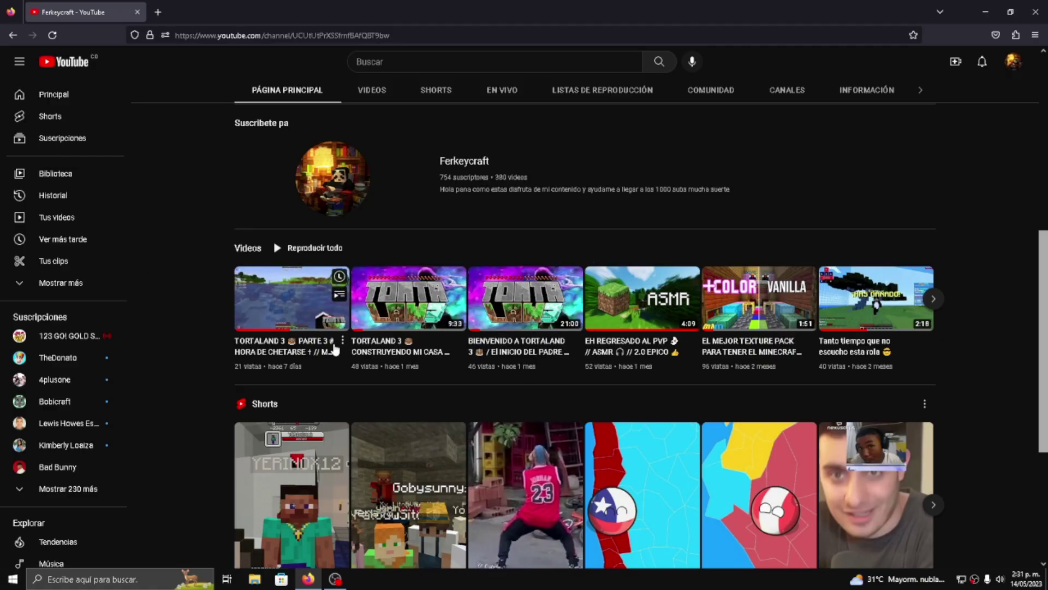
scroll(334, 338, up, 5)
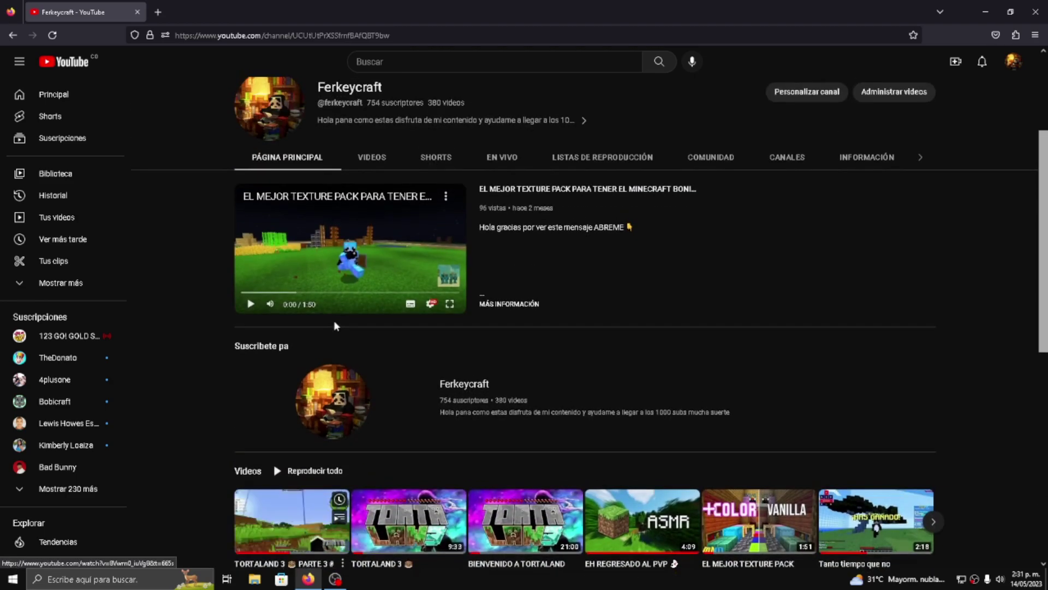
scroll(335, 326, up, 1)
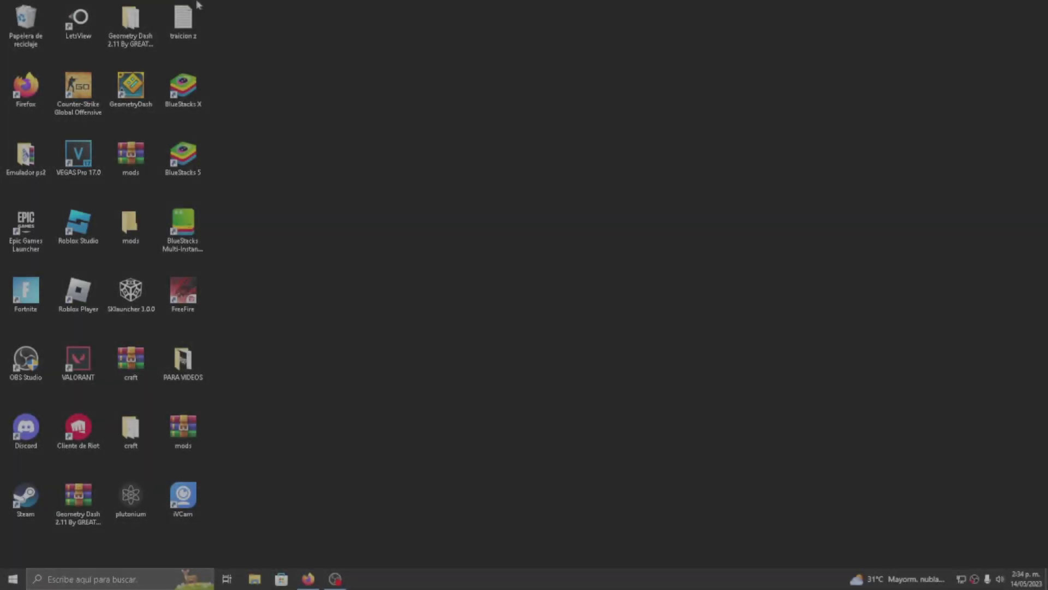
- Switch to Firefox and, from the BlueStacks site, open the page of all versions at the BlueStacks 5 Windows downloads
mouse_move(184, 22)
mouse_down()
mouse_move(568, 438)
mouse_move(173, 4)
mouse_move(197, 16)
mouse_up()
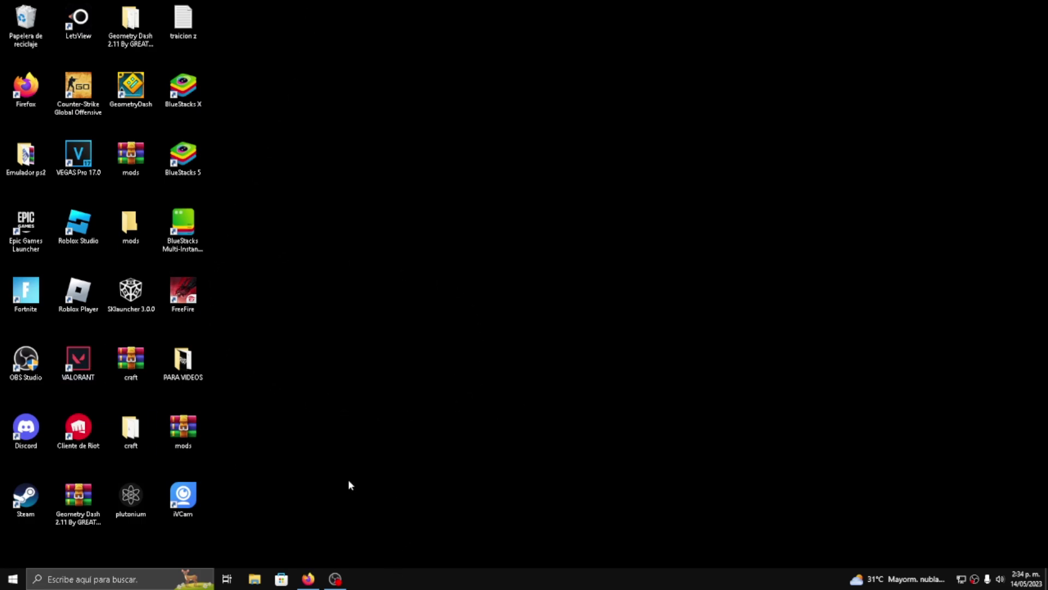
click(317, 572)
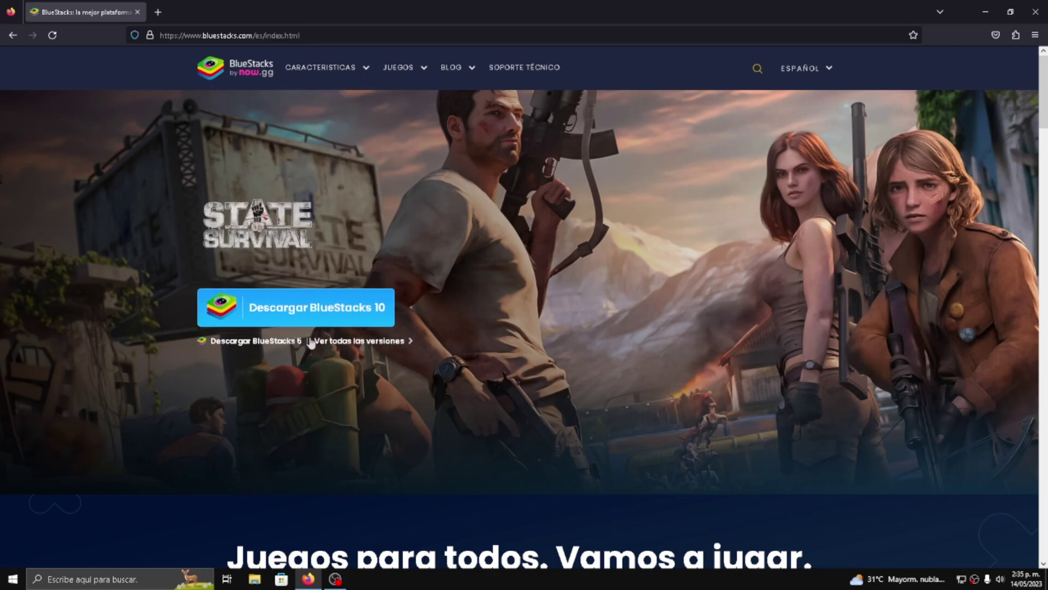
click(373, 344)
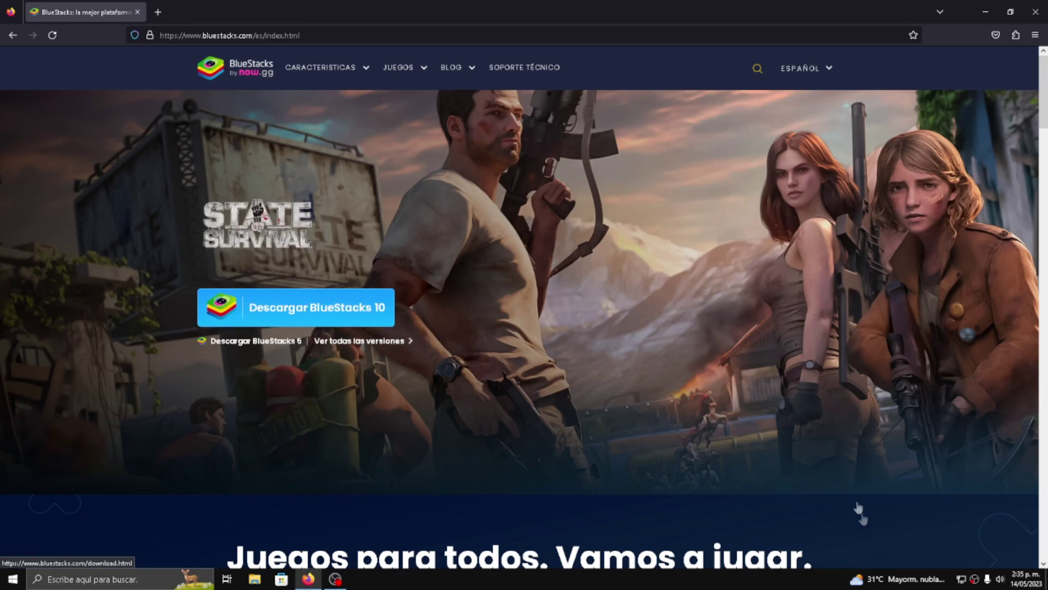
scroll(457, 338, down, 5)
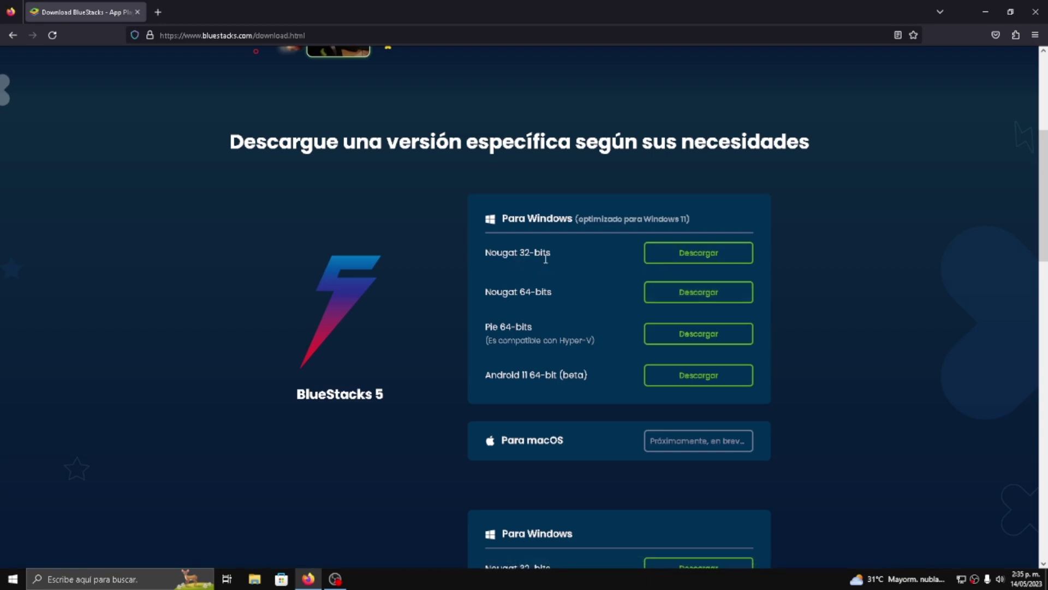
- Download the Nougat 32-bits version of BlueStacks 5 for Windows and run its installer
triple_click(565, 249)
click(576, 247)
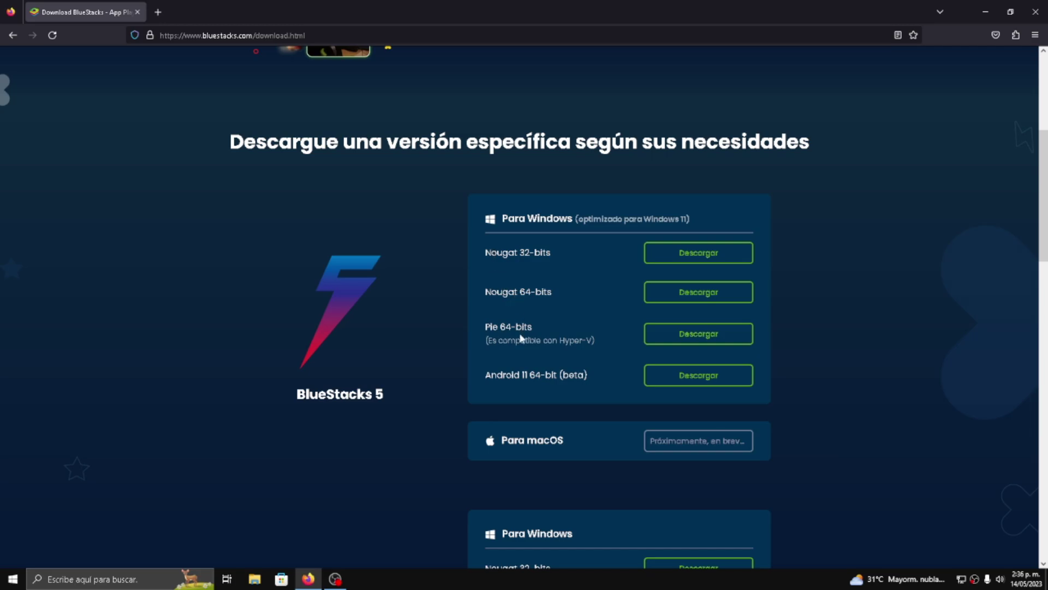
click(715, 260)
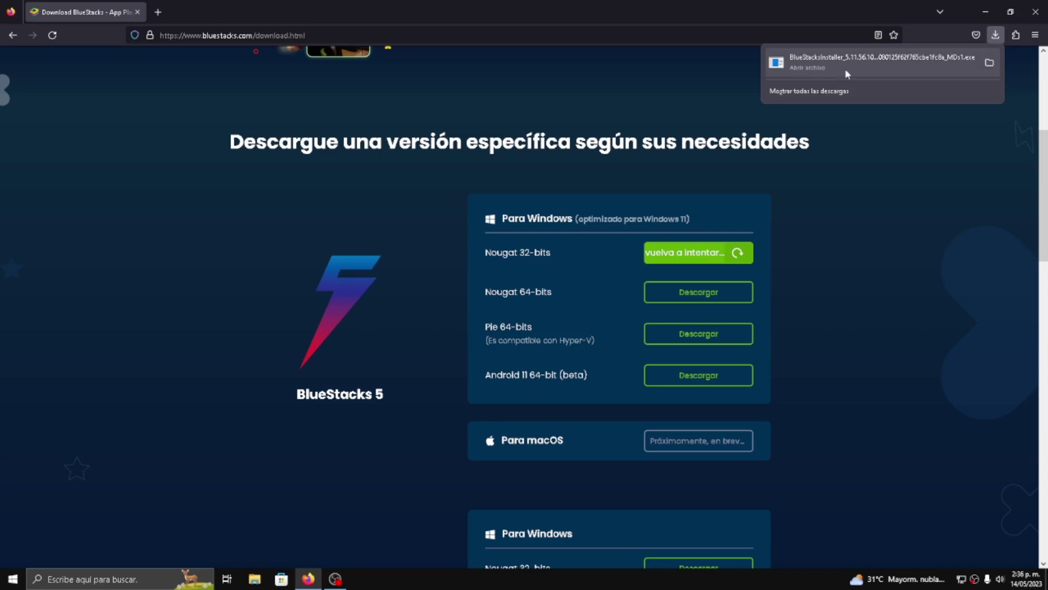
click(854, 136)
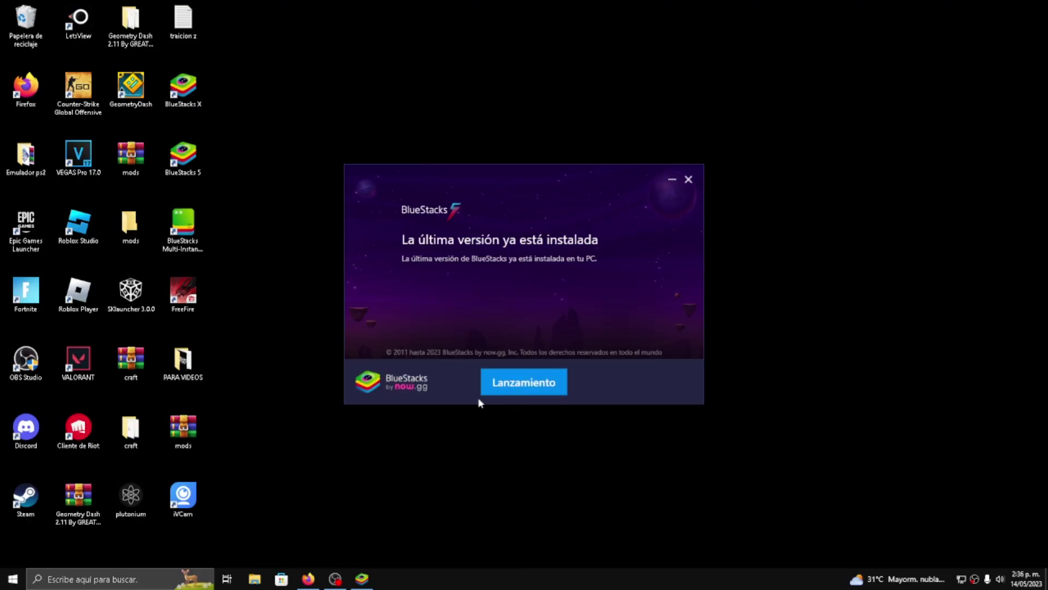
- Move the BlueStacks installer window aside and close it without launching the emulator from it
drag(389, 196, 413, 192)
drag(507, 181, 412, 149)
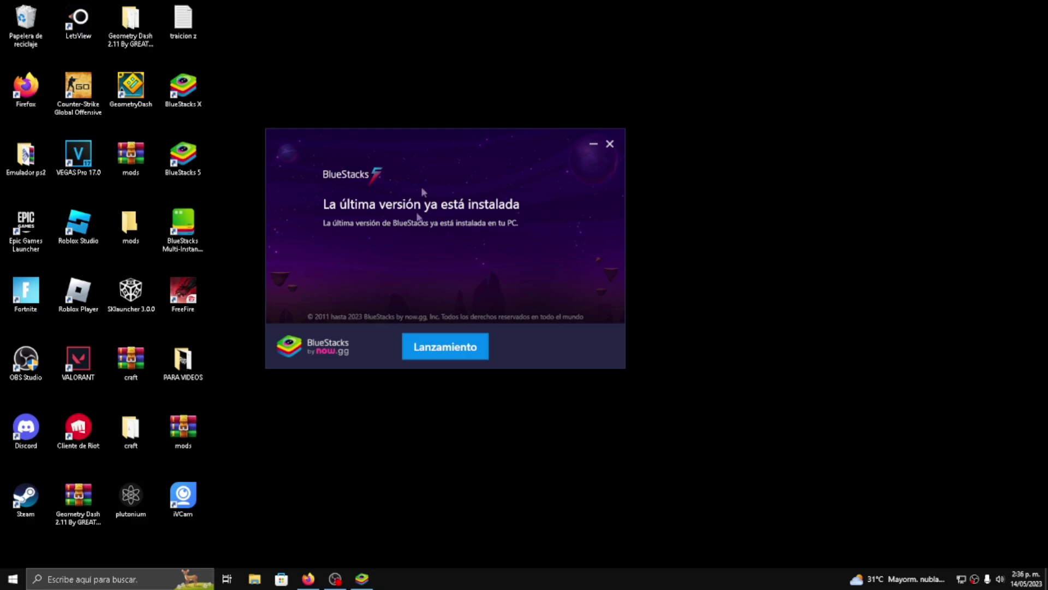
click(610, 146)
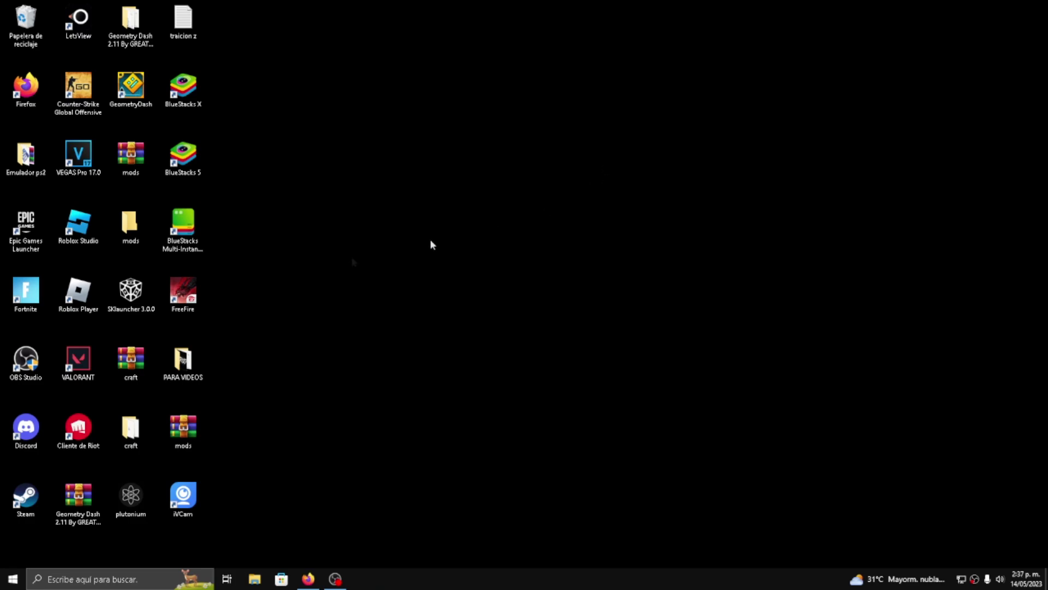
- Launch BlueStacks 5 from the desktop
double_click(195, 171)
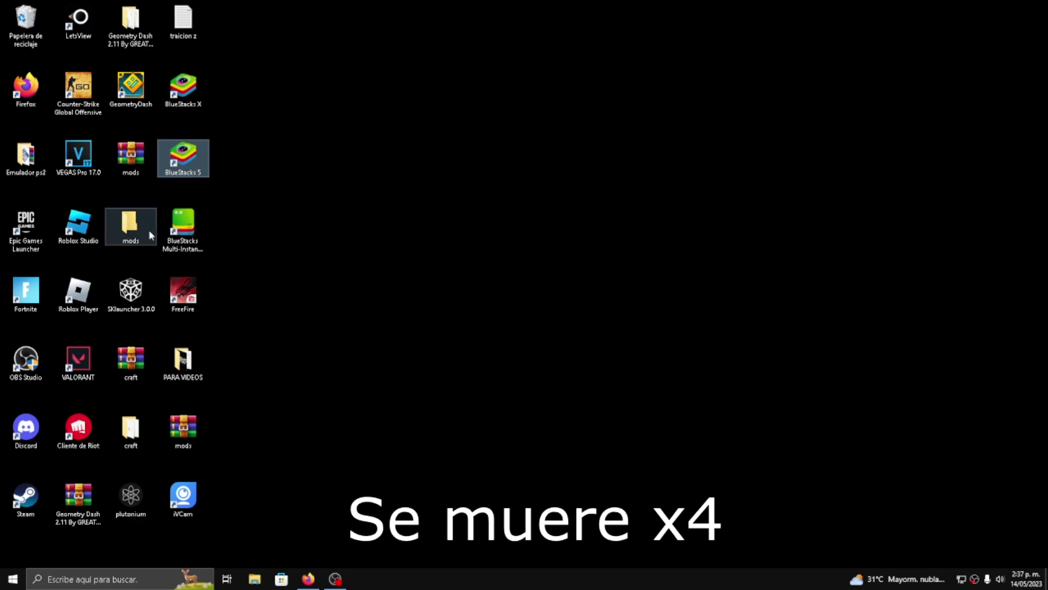
click(182, 292)
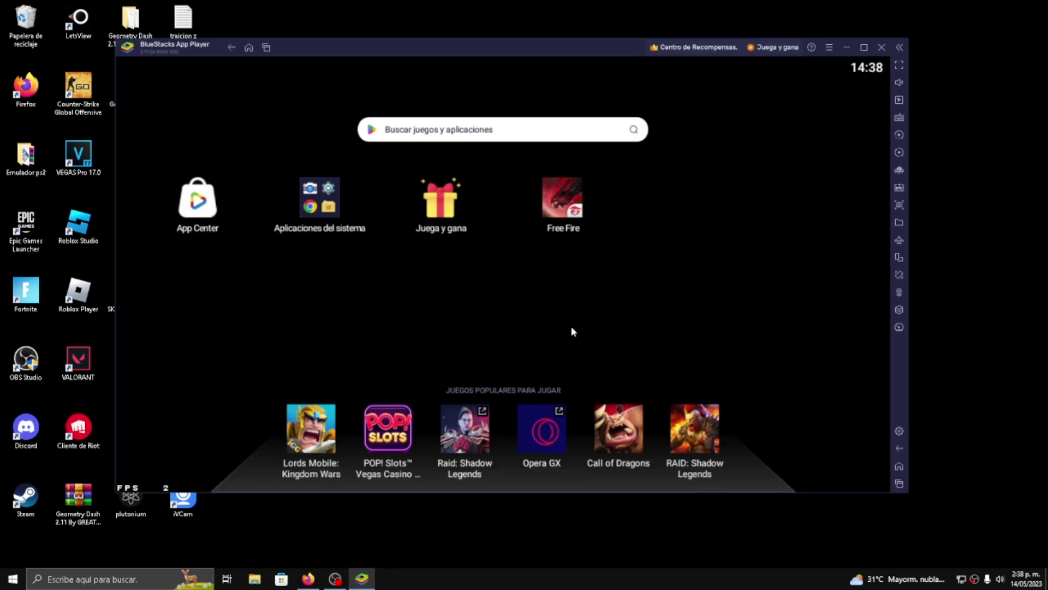
drag(365, 84, 502, 5)
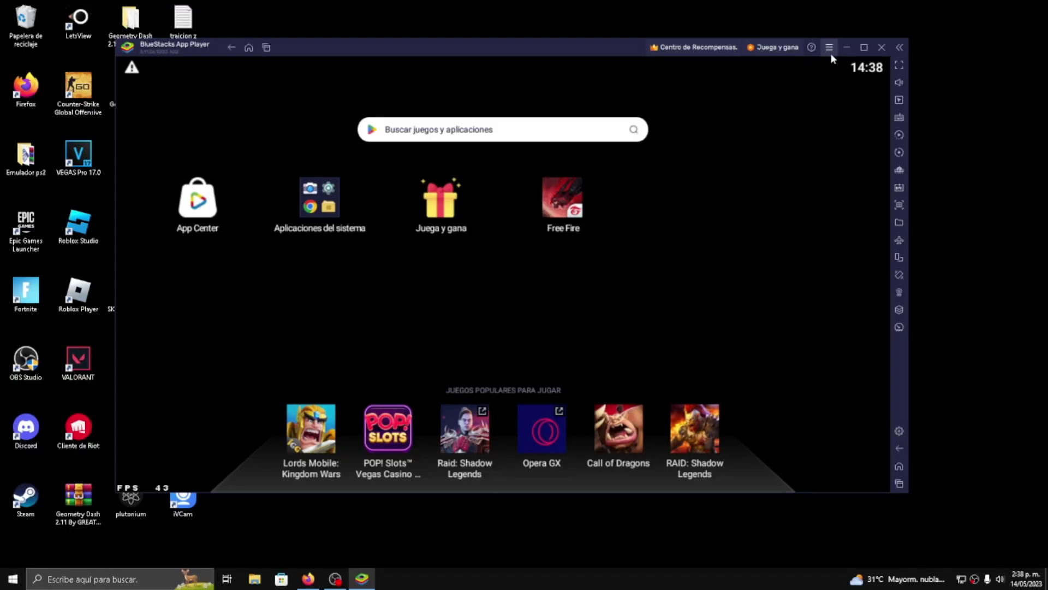
- In the emulator's performance settings, choose Medio (2 GB) as memory allocation and Alto rendimiento as performance mode
click(830, 53)
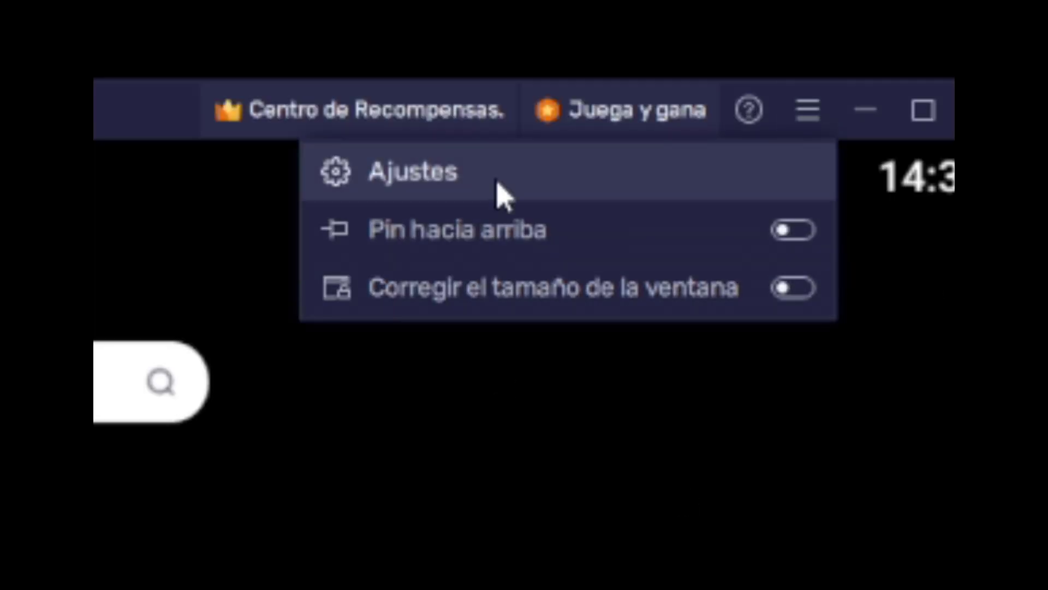
click(505, 195)
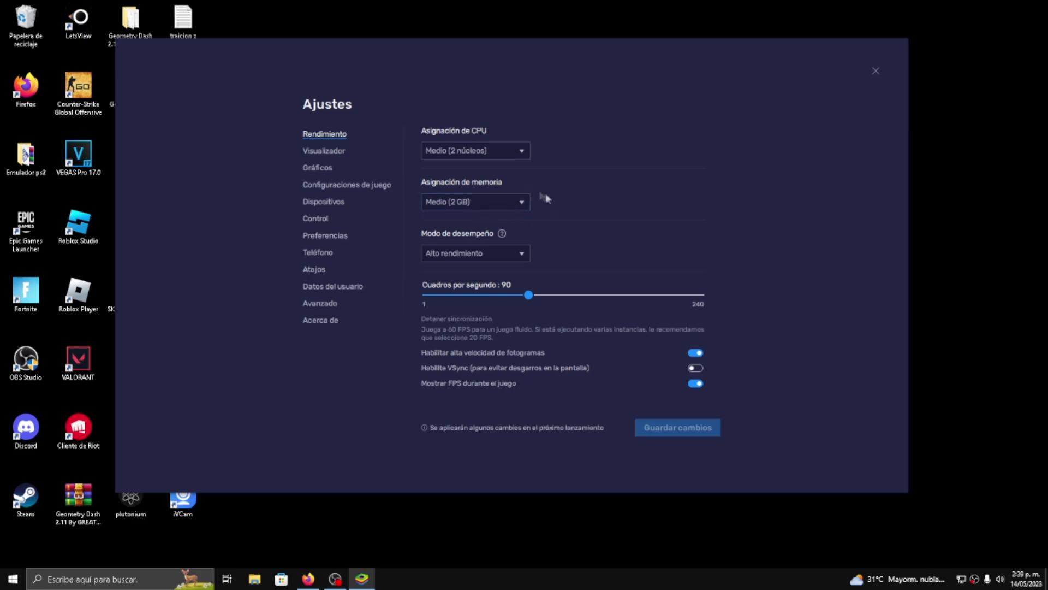
click(511, 201)
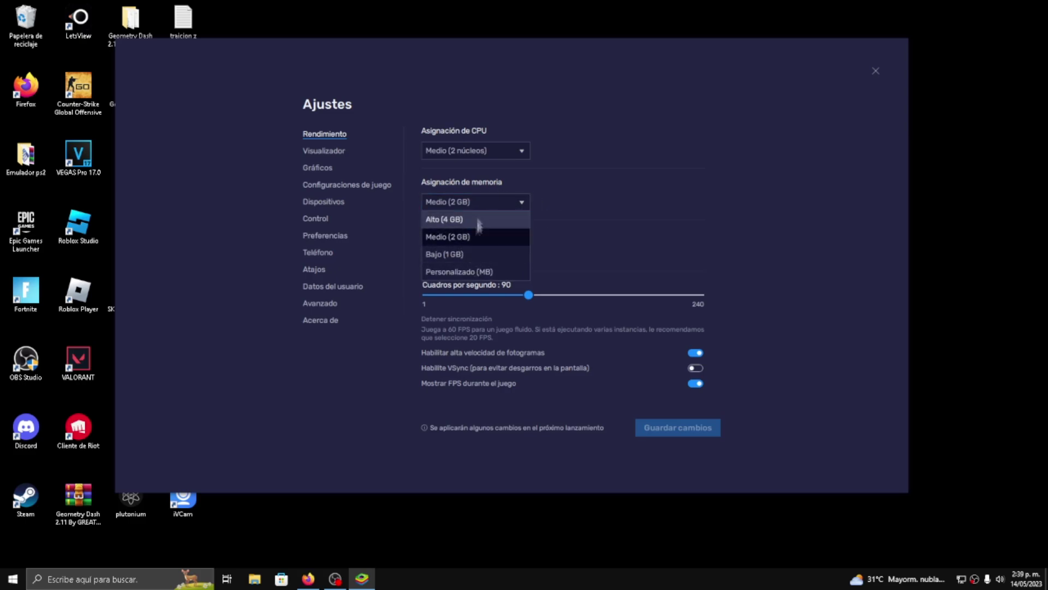
click(464, 237)
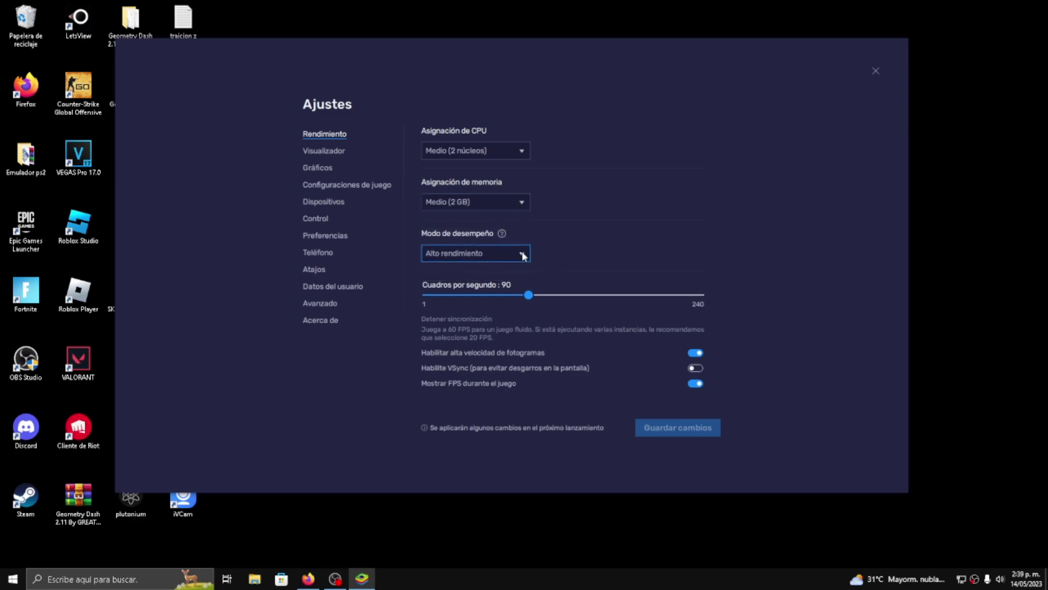
click(494, 257)
click(480, 287)
click(473, 254)
click(474, 288)
- Review the display settings for screen resolution, pixel density, mouse cursor style and interface scaling
click(342, 151)
click(325, 135)
click(327, 151)
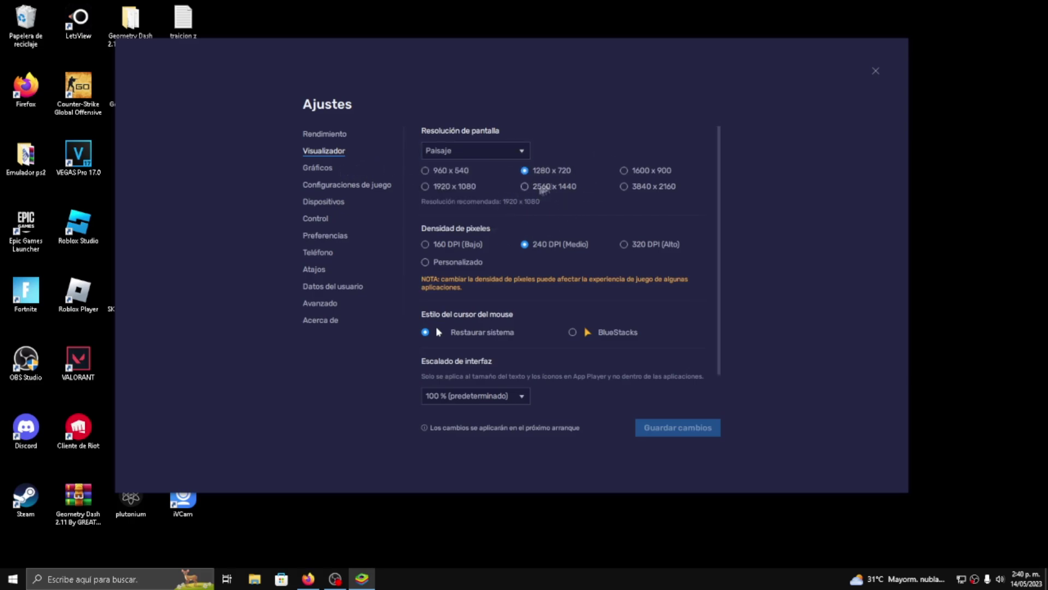
scroll(522, 210, down, 1)
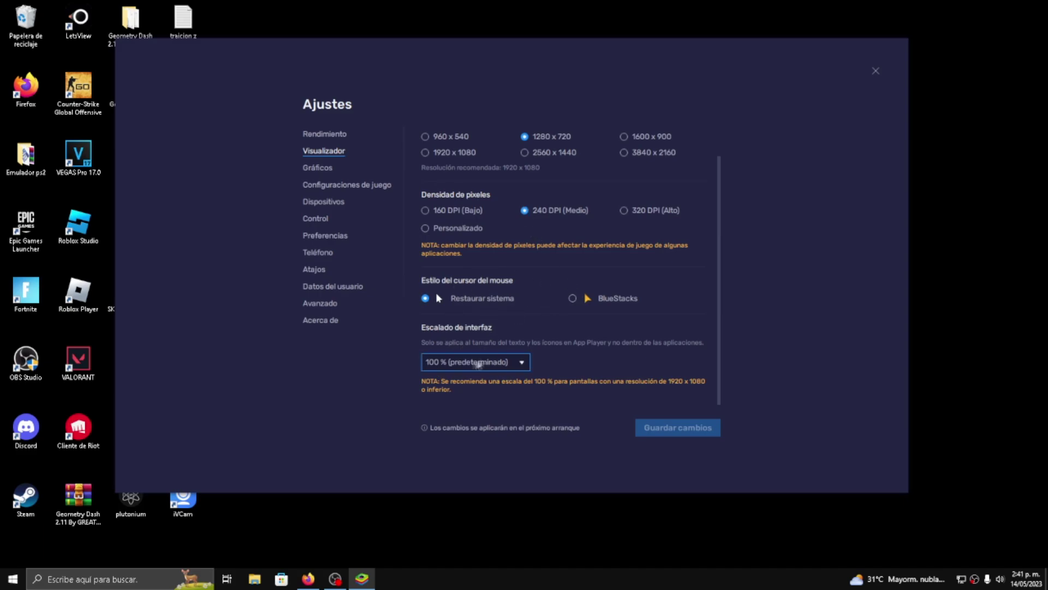
- In the graphics settings, choose software decoding for the ASTC textures
click(319, 171)
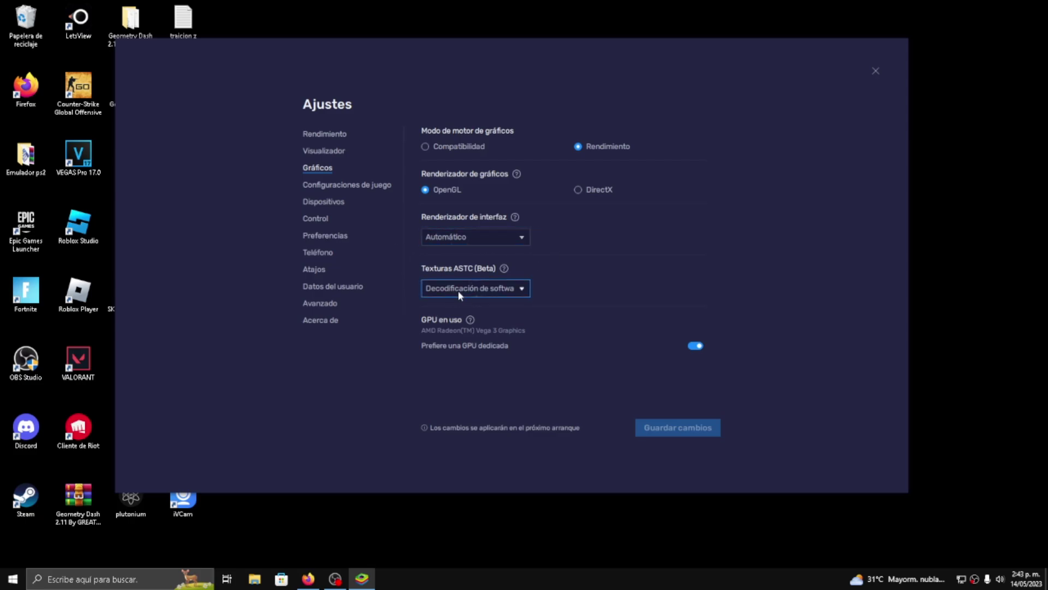
click(513, 290)
click(512, 323)
- Review the remaining settings sections from game configuration through the About information, and close the settings
click(339, 187)
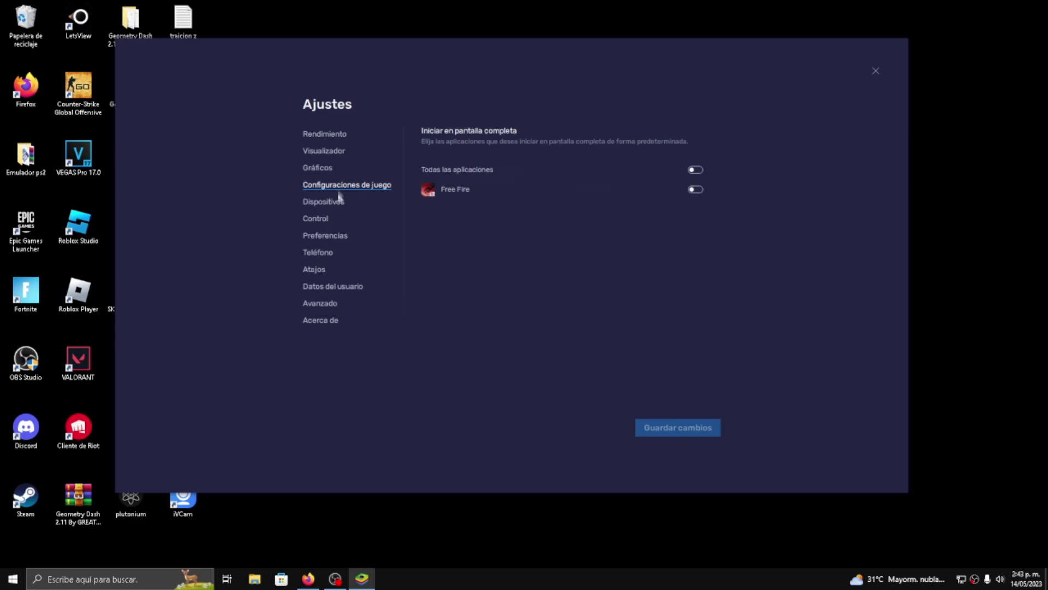
click(345, 202)
click(323, 219)
click(325, 235)
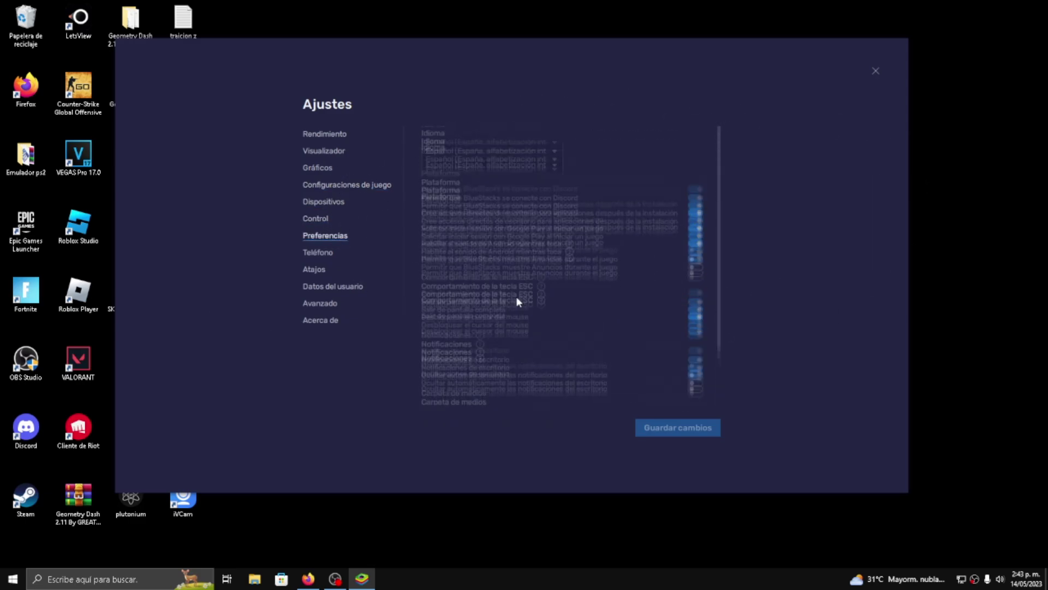
click(320, 253)
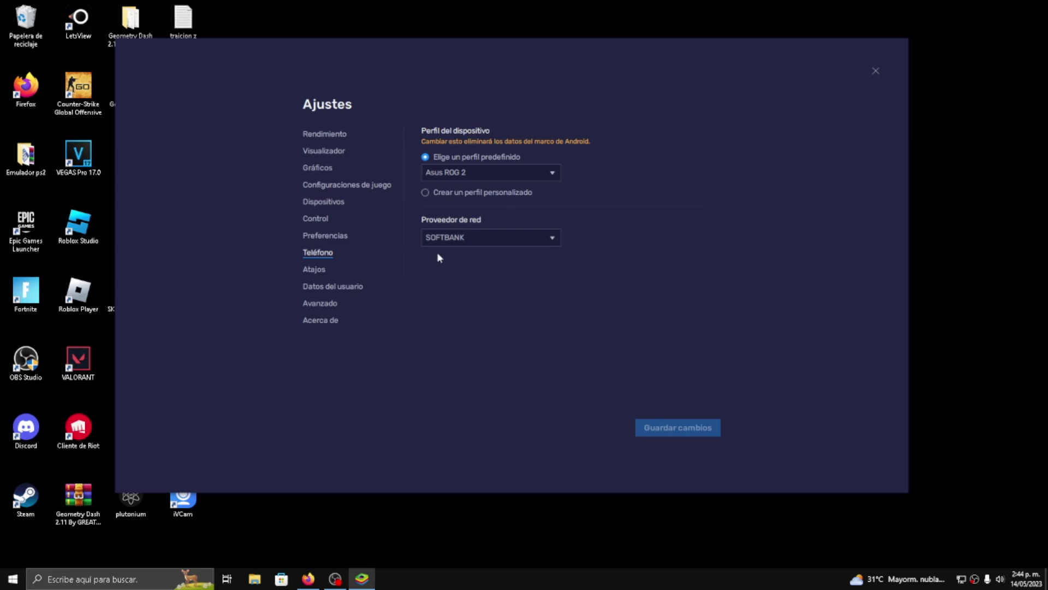
click(315, 269)
click(333, 286)
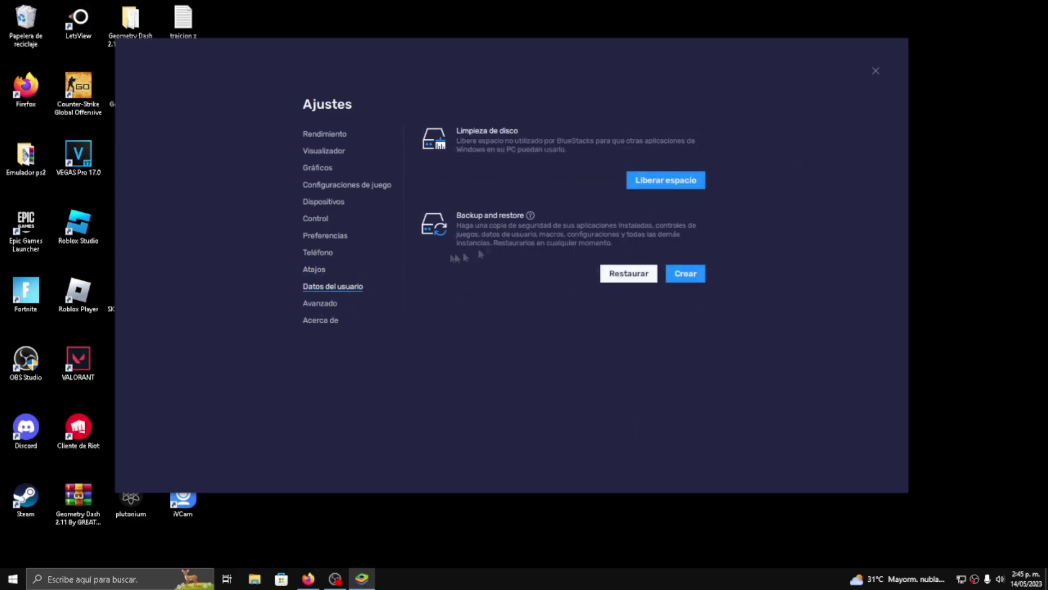
click(320, 303)
click(320, 320)
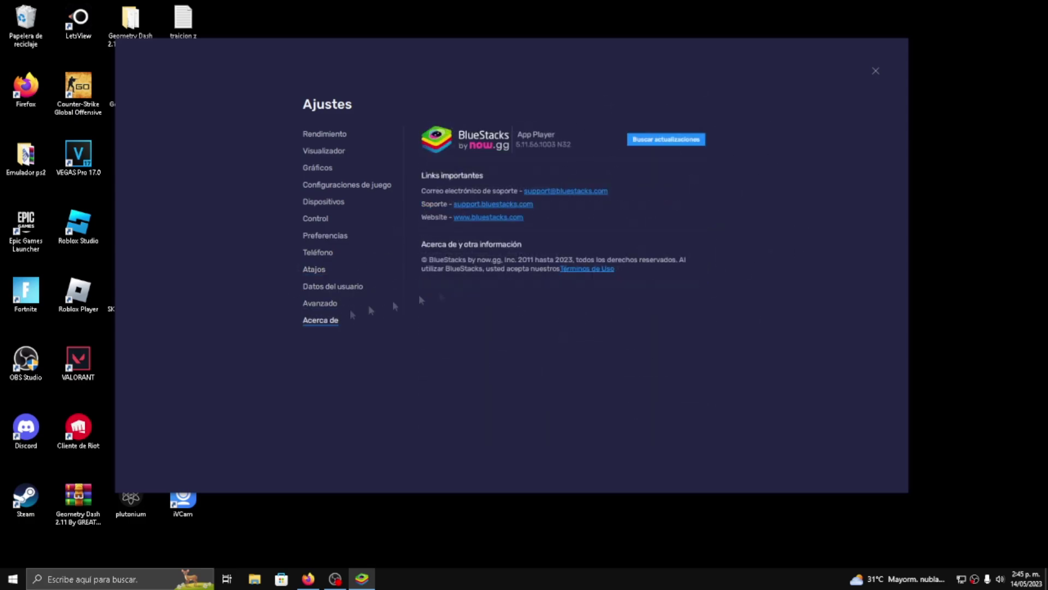
click(876, 72)
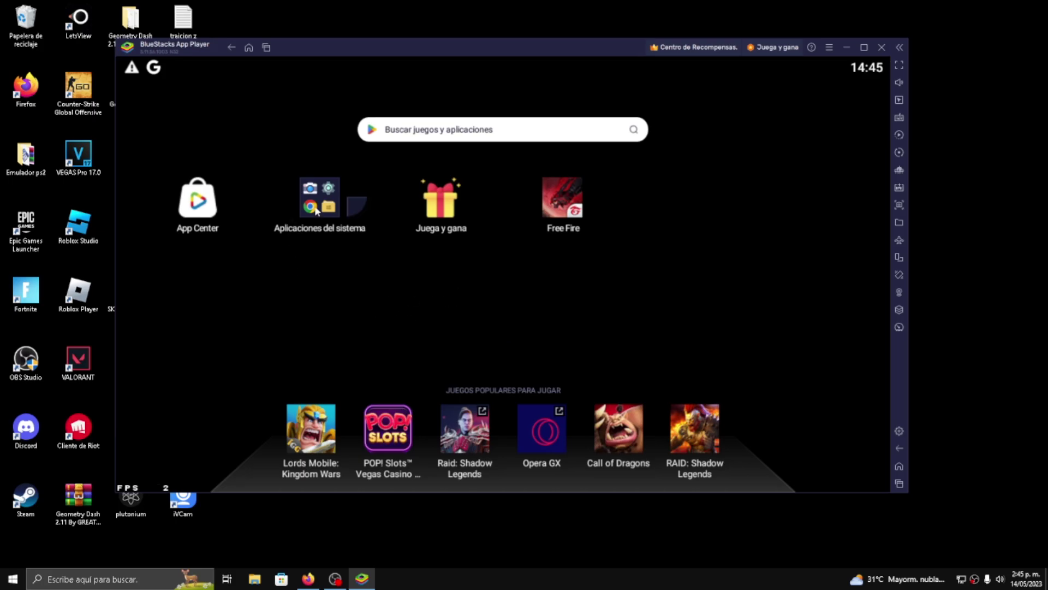
- Open the system applications folder on the emulator's home screen
click(316, 212)
click(329, 308)
click(864, 47)
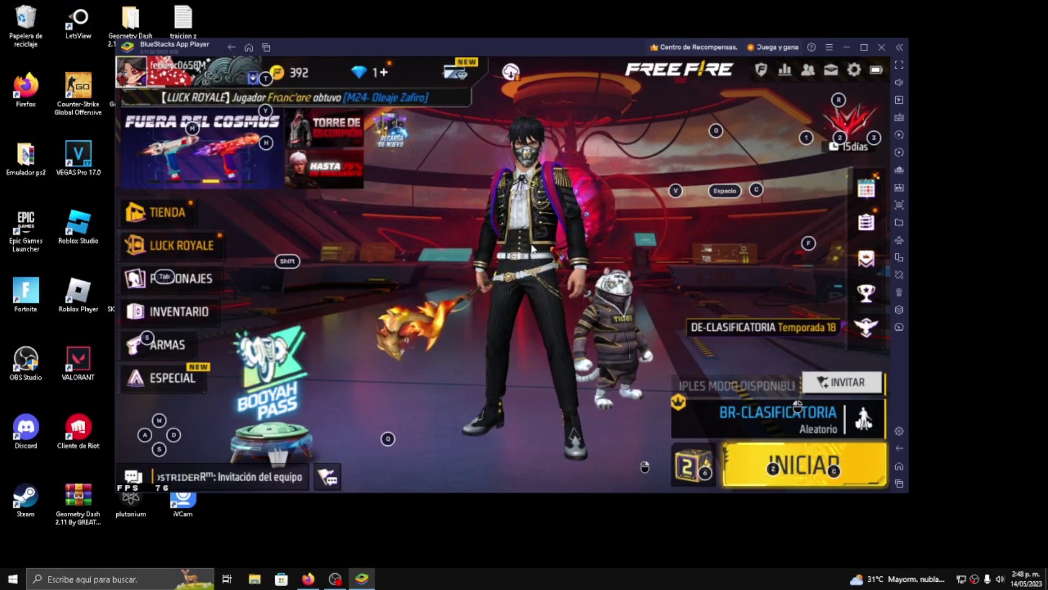
- Interact with the character in the Free Fire lobby
click(554, 209)
click(520, 242)
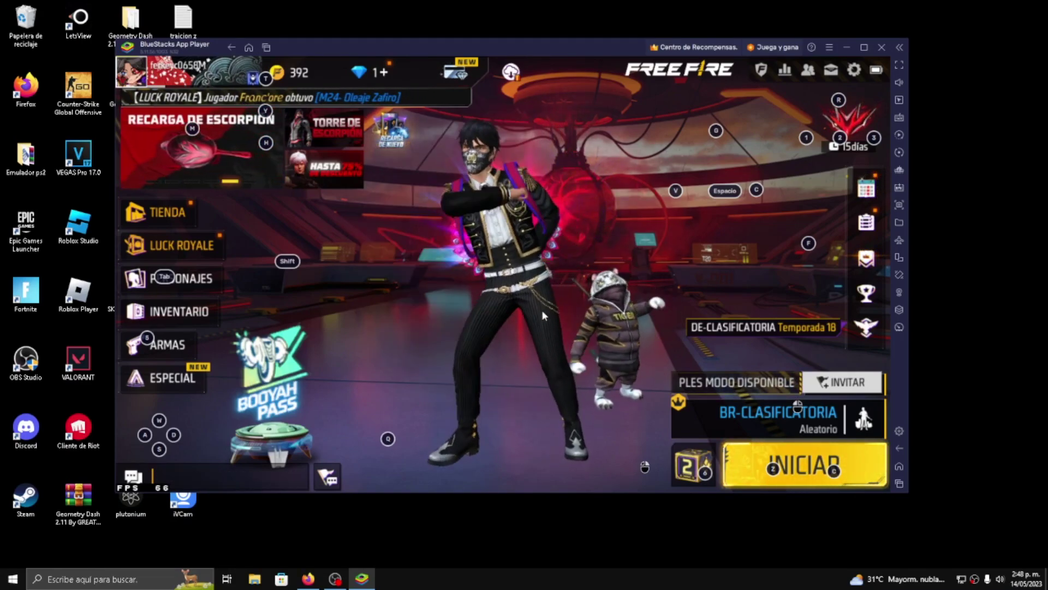